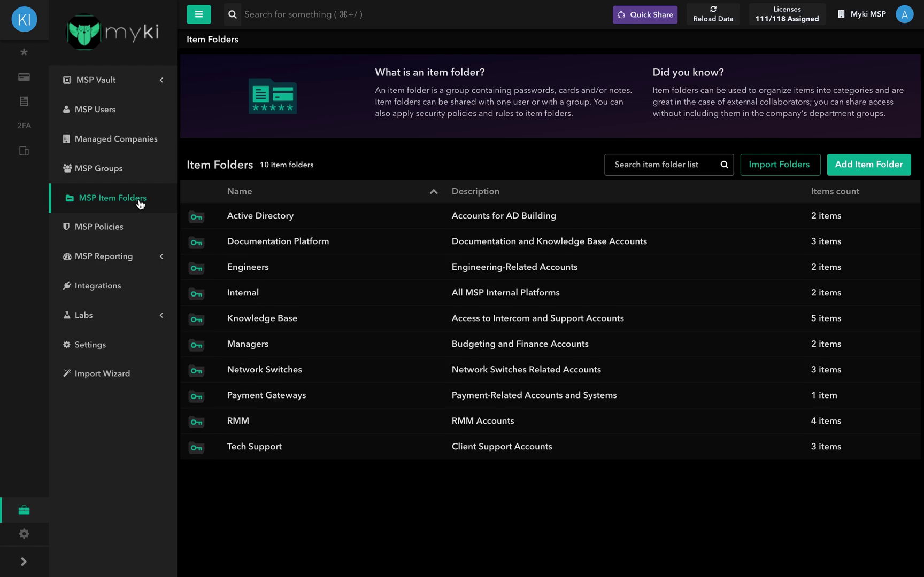
Search the Item Folders list for 'kno', then clear the search to show every folder
{"action": "mouse_move", "coordinate": [15, 512]}
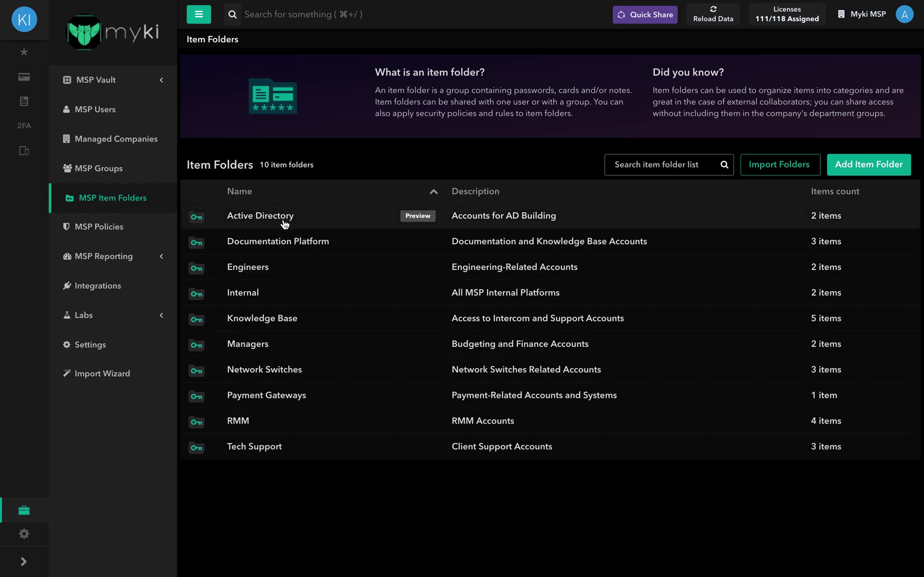
{"action": "mouse_move", "coordinate": [284, 269]}
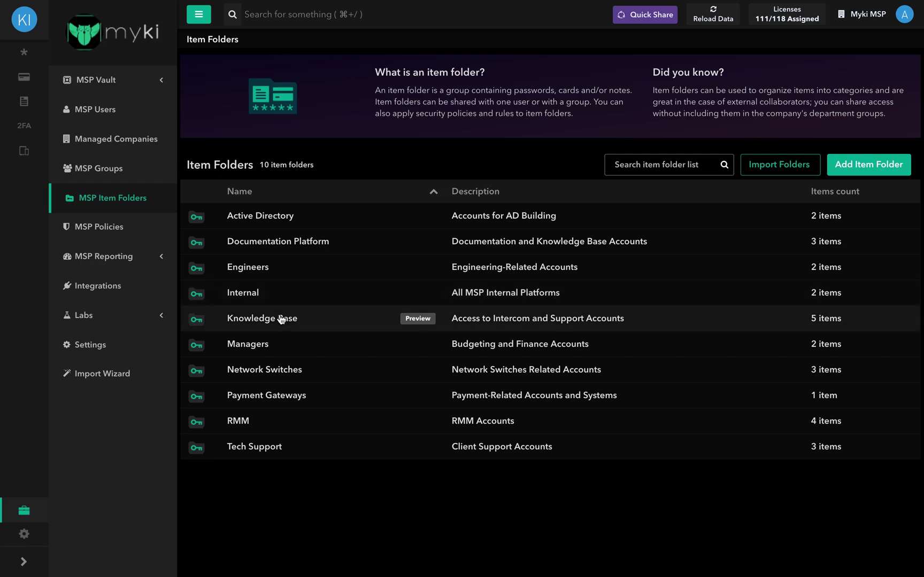
{"action": "mouse_move", "coordinate": [283, 348]}
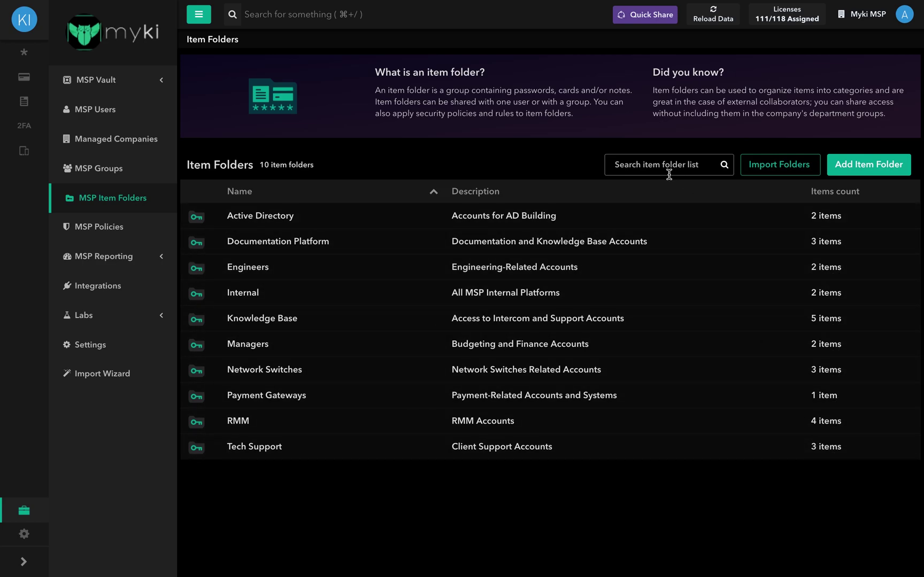
{"action": "type", "text": "kno"}
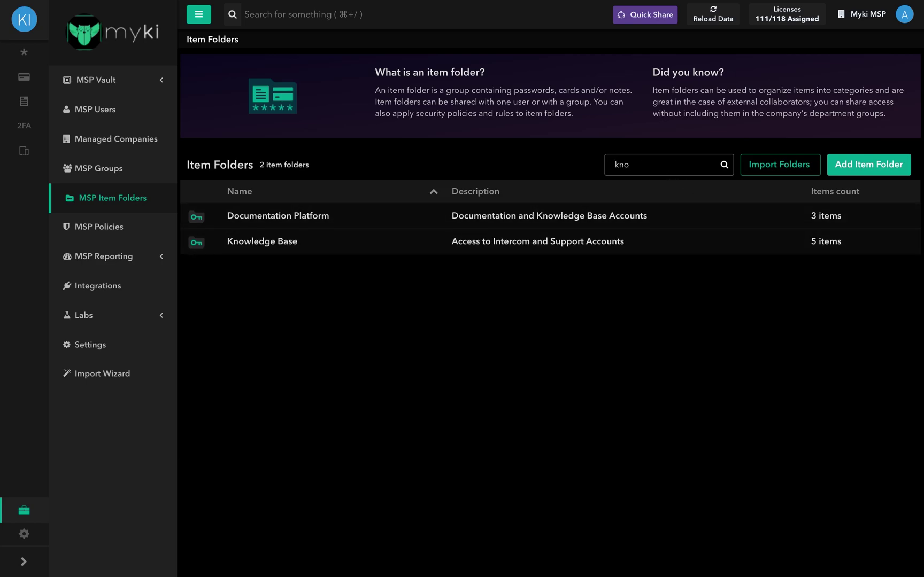
{"action": "key", "text": "BackSpace"}
{"action": "key", "text": "BackSpace"}
{"action": "key", "text": "BackSpace"}
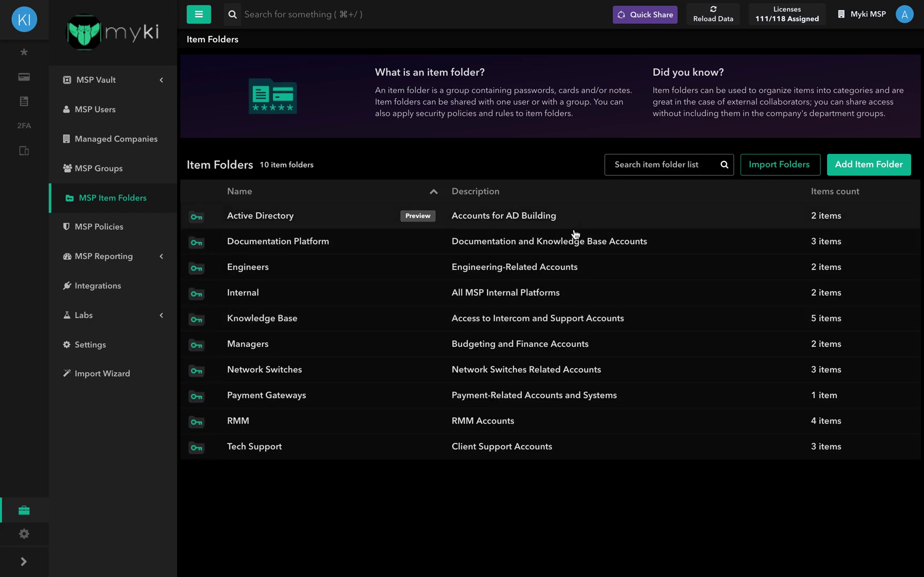
Look at the new item folder form and the import screen, leaving both without changes
{"action": "left_click", "coordinate": [856, 164]}
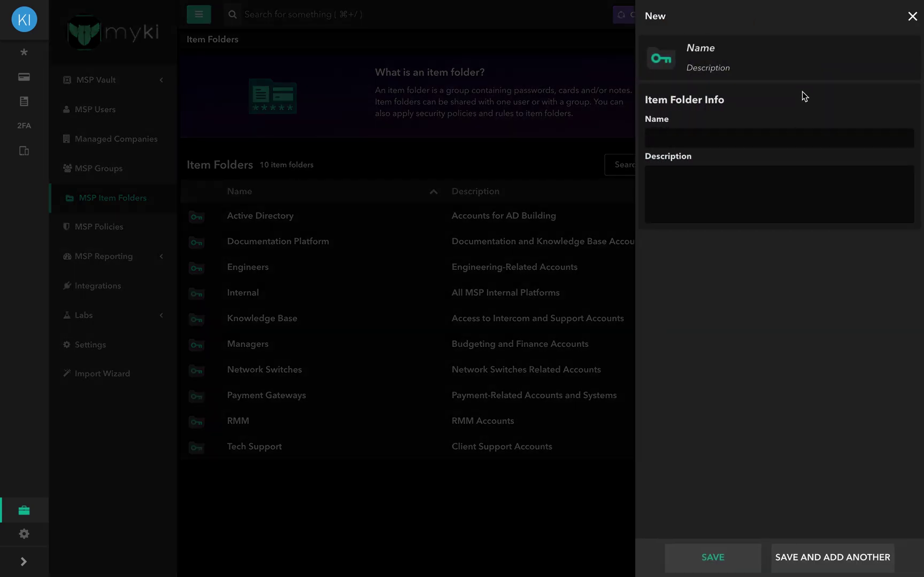
{"action": "left_click", "coordinate": [911, 16]}
{"action": "left_click", "coordinate": [798, 168]}
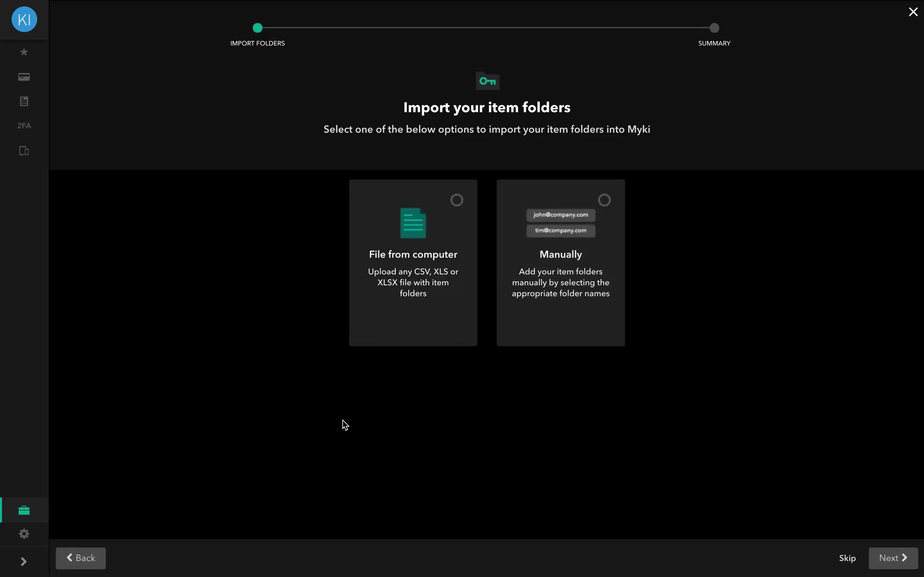
{"action": "left_click", "coordinate": [88, 559]}
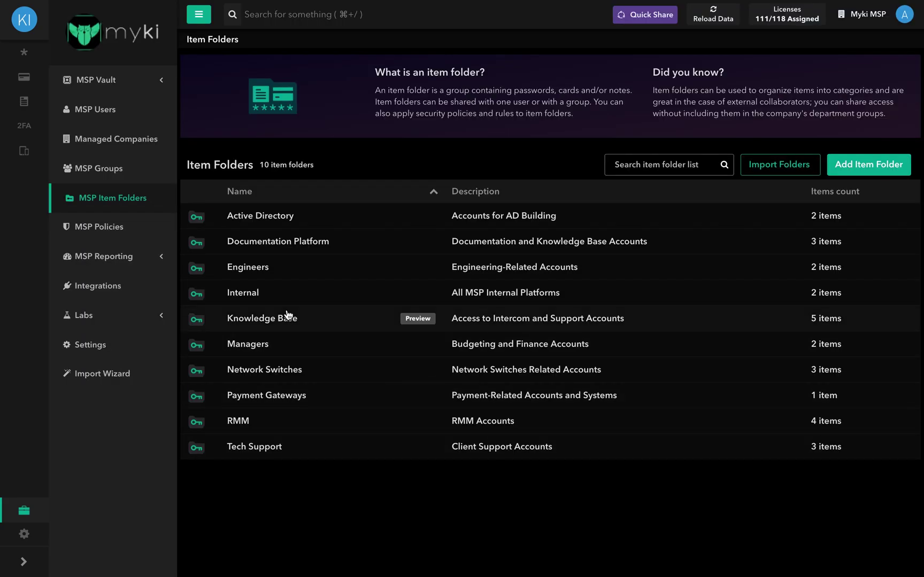
Check Active Directory's actions and the Engineers preview, then open the Internal folder's details
{"action": "right_click", "coordinate": [324, 222]}
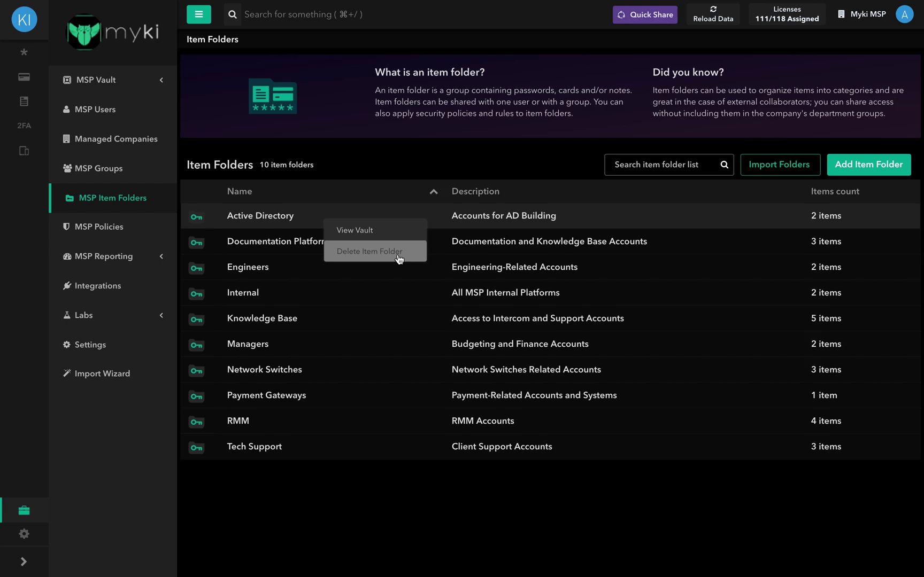
{"action": "left_click", "coordinate": [304, 515]}
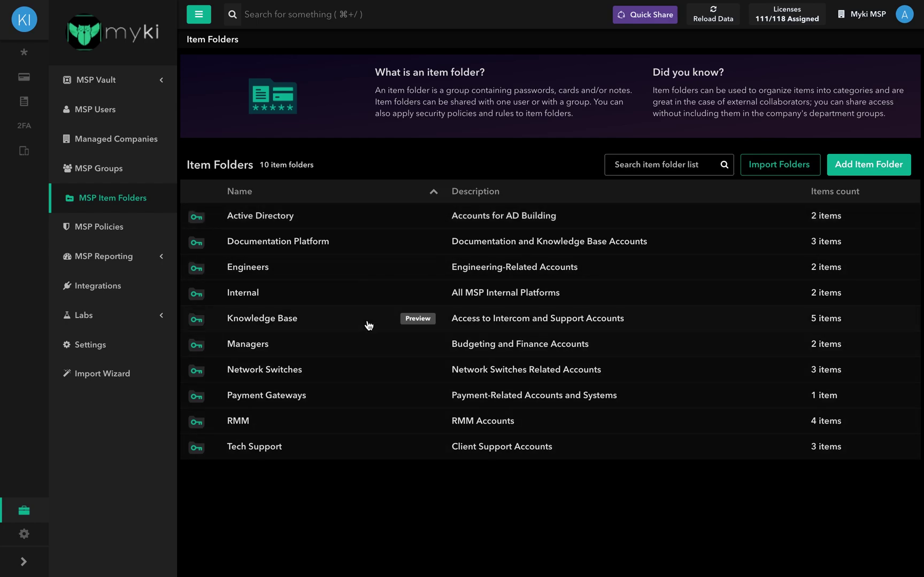
{"action": "left_click", "coordinate": [414, 267]}
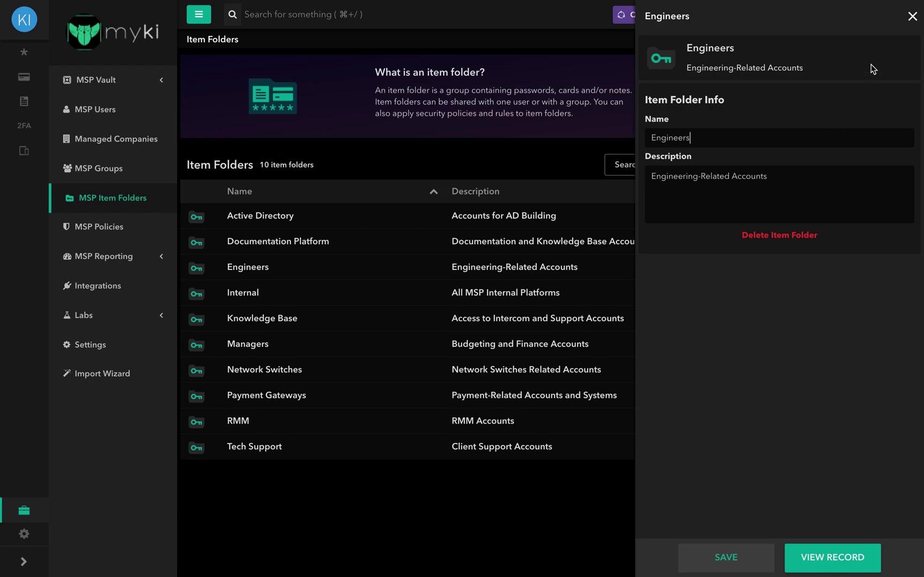
{"action": "left_click", "coordinate": [912, 16]}
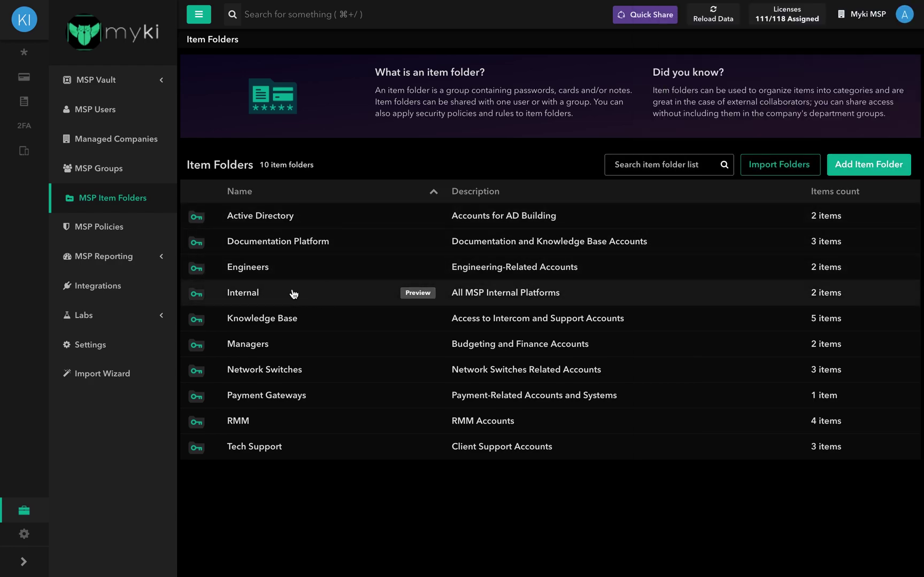
{"action": "left_click", "coordinate": [254, 296]}
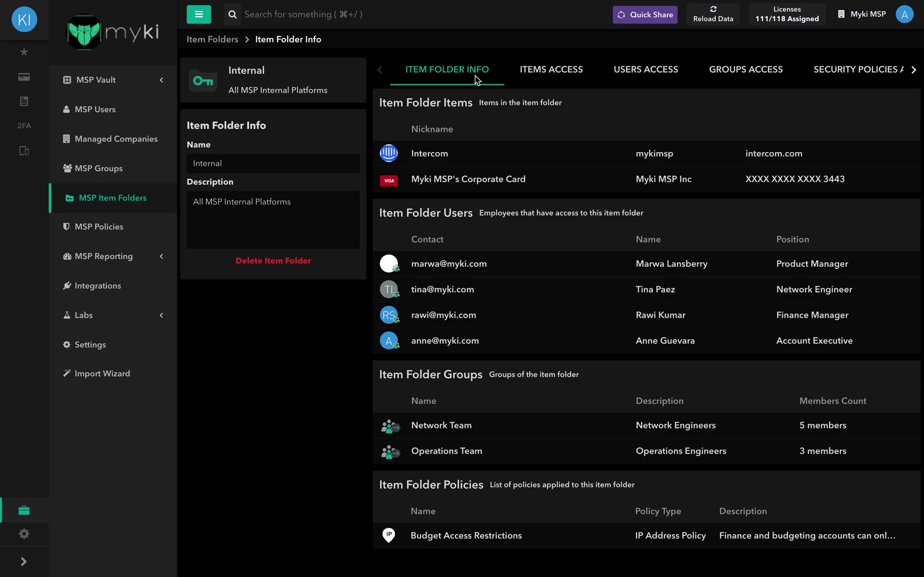
{"action": "mouse_move", "coordinate": [499, 179]}
On Internal's Items Access list, tick ConnectWise and Kaseya VSA, then untick both again
{"action": "left_click", "coordinate": [545, 75]}
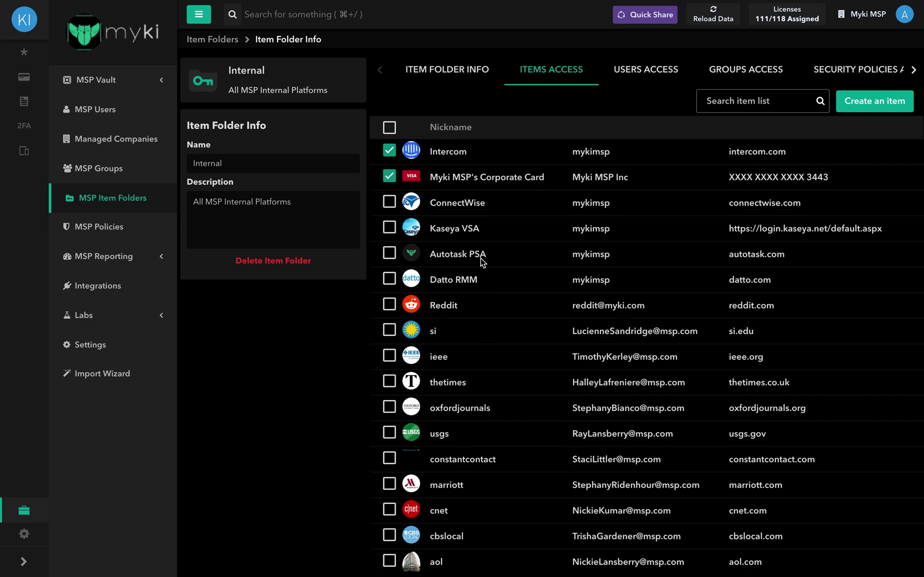
{"action": "left_click", "coordinate": [389, 201]}
{"action": "left_click", "coordinate": [389, 227]}
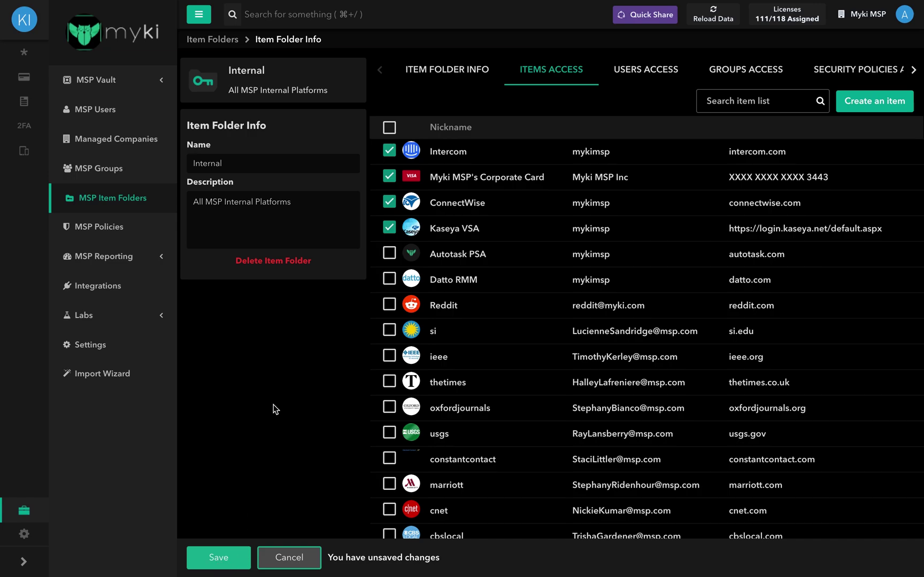
{"action": "left_click", "coordinate": [390, 227]}
{"action": "left_click", "coordinate": [390, 203]}
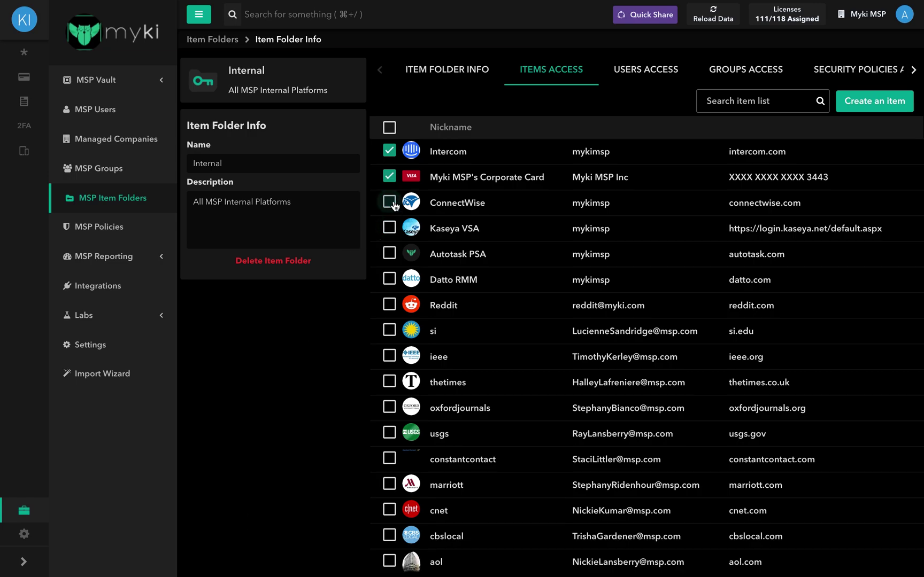
Search the items for 'conne', clear it, and view the item types without creating one
{"action": "left_click", "coordinate": [742, 102]}
{"action": "type", "text": "connect"}
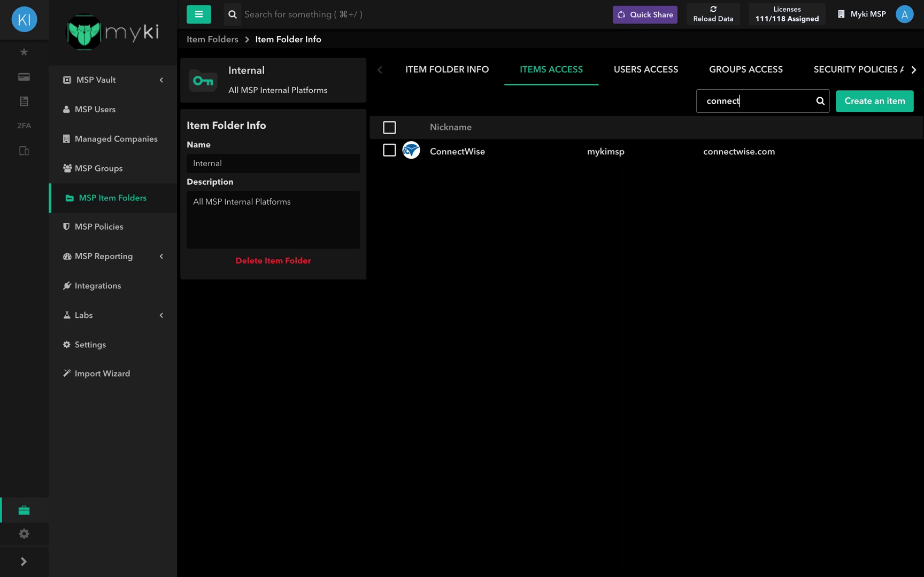
{"action": "key", "text": "BackSpace"}
{"action": "key", "text": "BackSpace"}
{"action": "key", "text": "BackSpace"}
{"action": "key", "text": "BackSpace"}
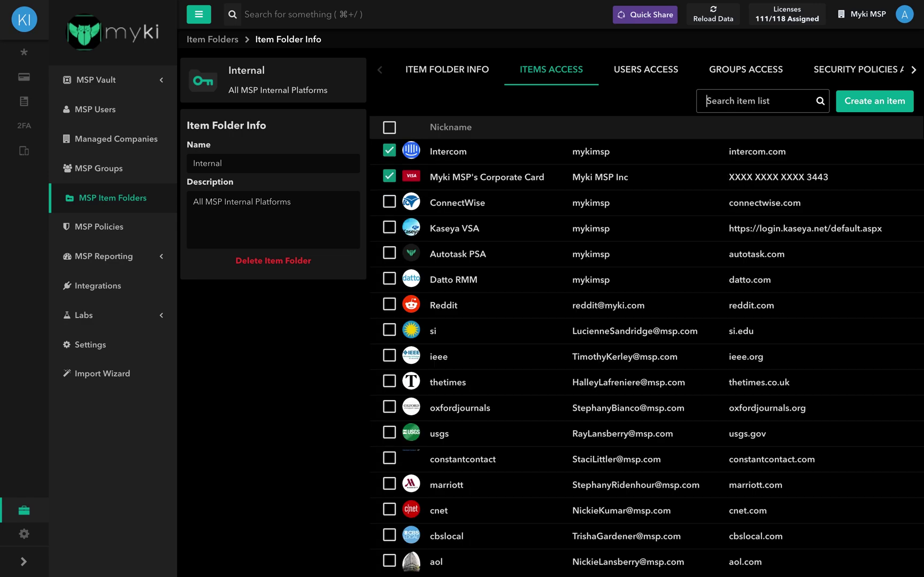
{"action": "left_click", "coordinate": [877, 101]}
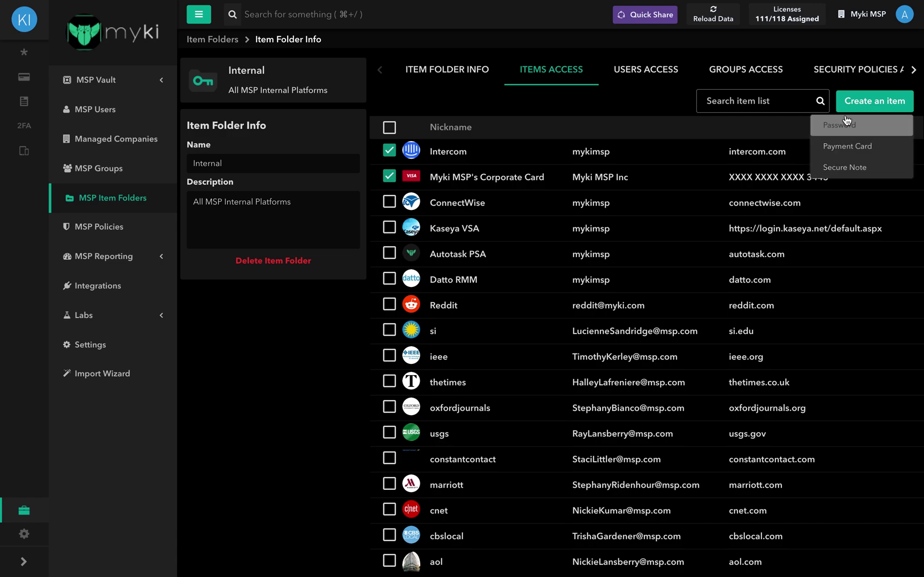
{"action": "left_click", "coordinate": [870, 104]}
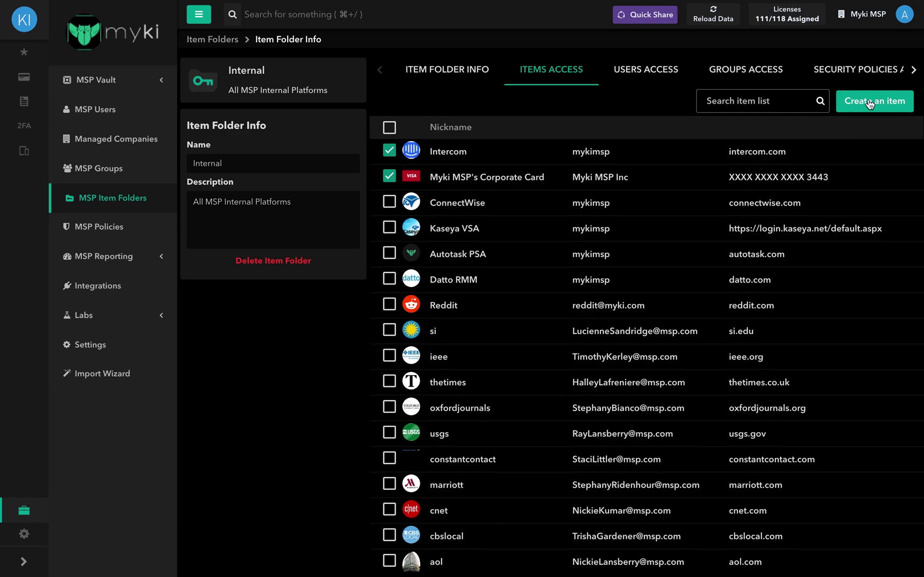
{"action": "left_click", "coordinate": [648, 77]}
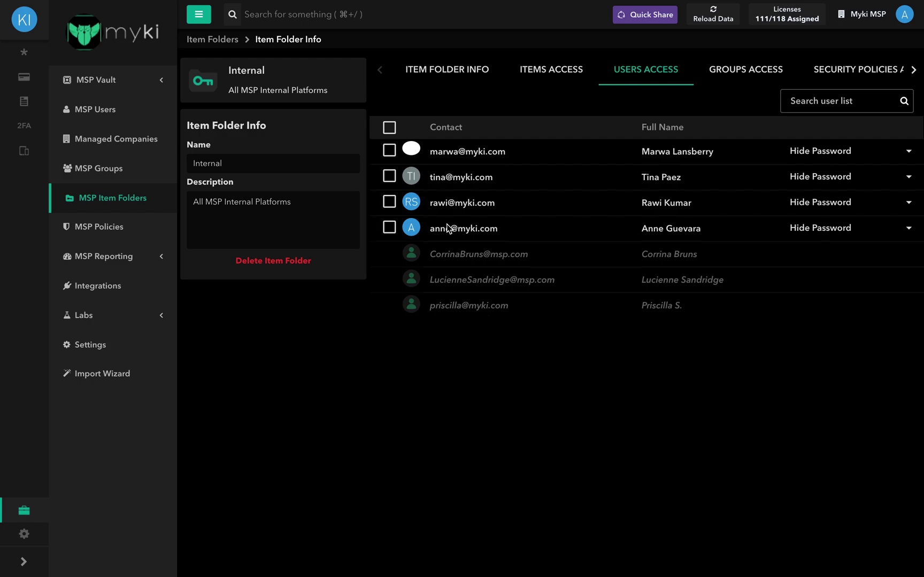
Tick the first two users for folder access, then untick both again
{"action": "left_click", "coordinate": [389, 150]}
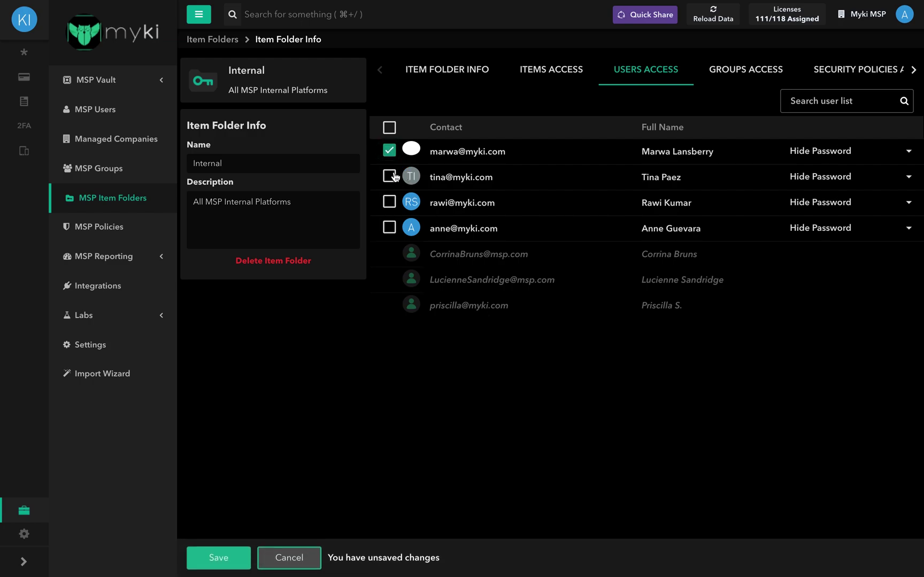
{"action": "left_click", "coordinate": [389, 177]}
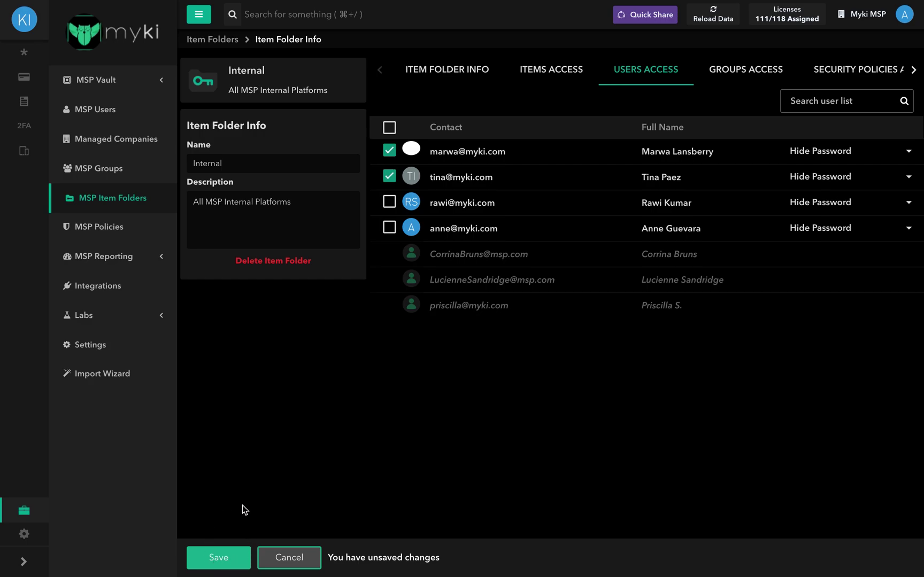
{"action": "left_click", "coordinate": [390, 177]}
{"action": "left_click", "coordinate": [390, 151]}
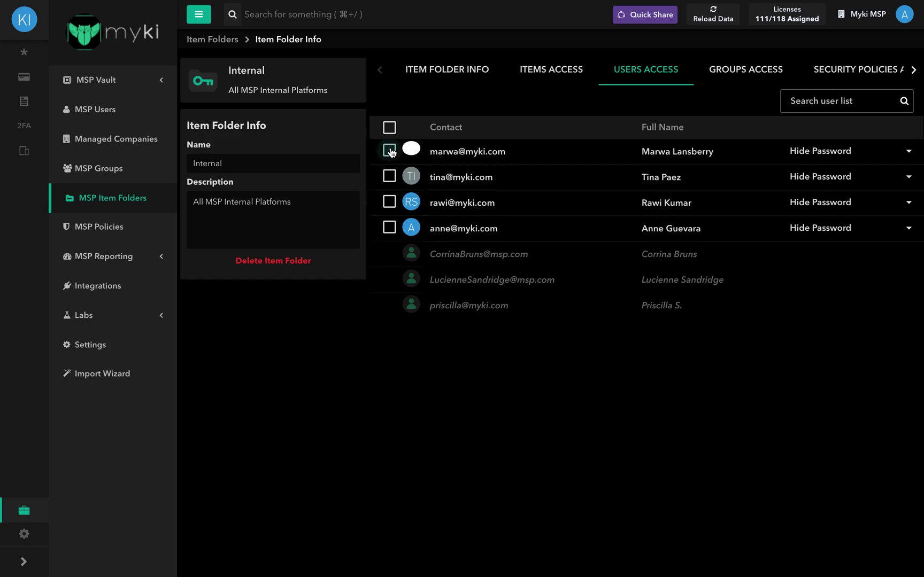
Search the user list for a user's name, clear it, and view the first user's password visibility options
{"action": "left_click", "coordinate": [818, 99]}
{"action": "type", "text": "tina"}
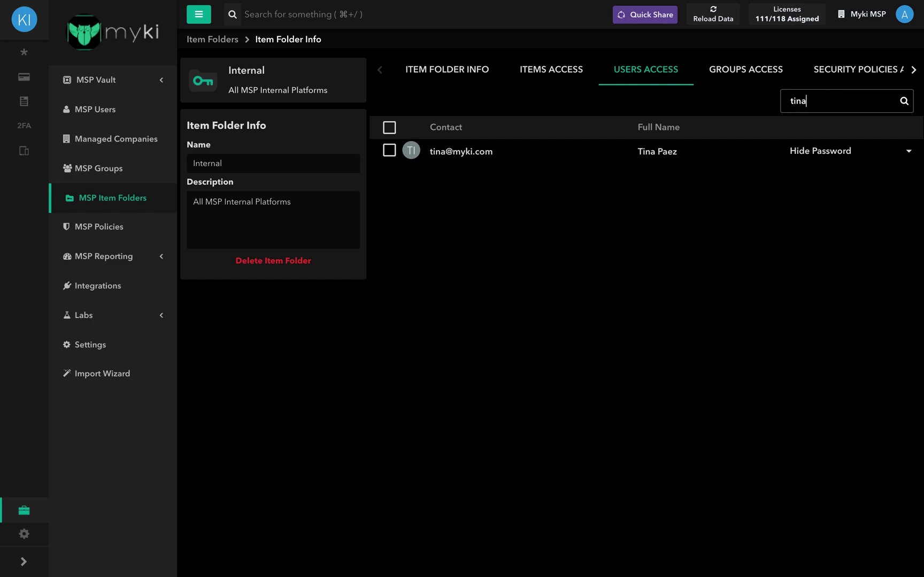
{"action": "key", "text": "BackSpace"}
{"action": "key", "text": "BackSpace"}
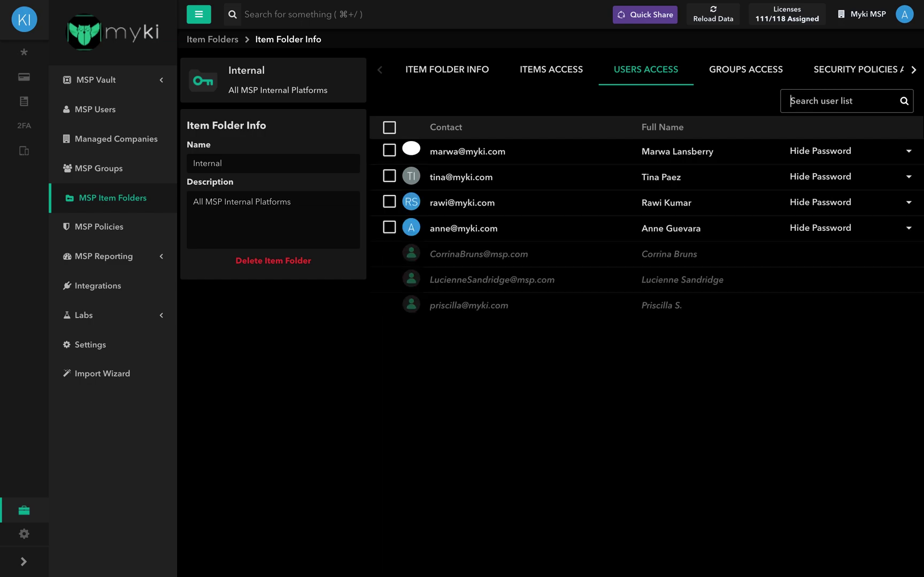
{"action": "left_click", "coordinate": [831, 159]}
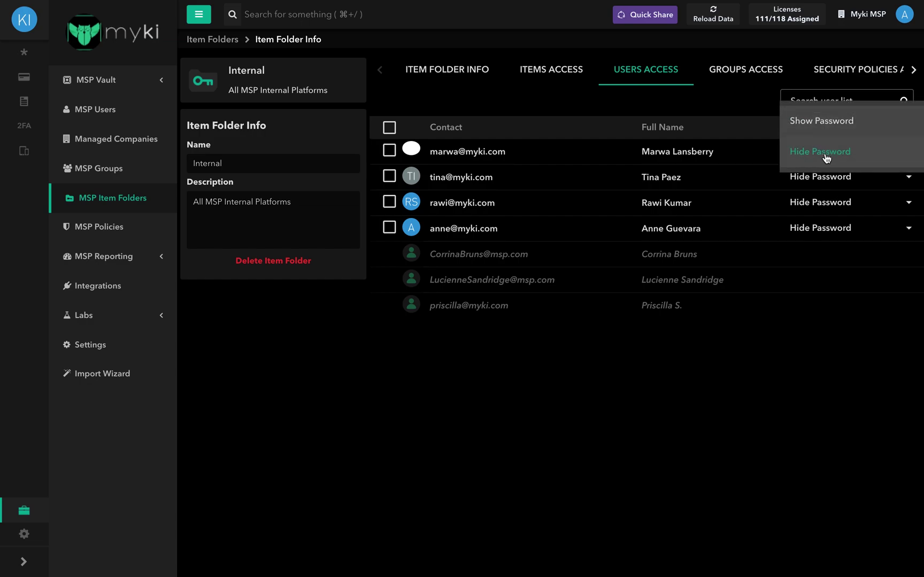
{"action": "left_click", "coordinate": [781, 423]}
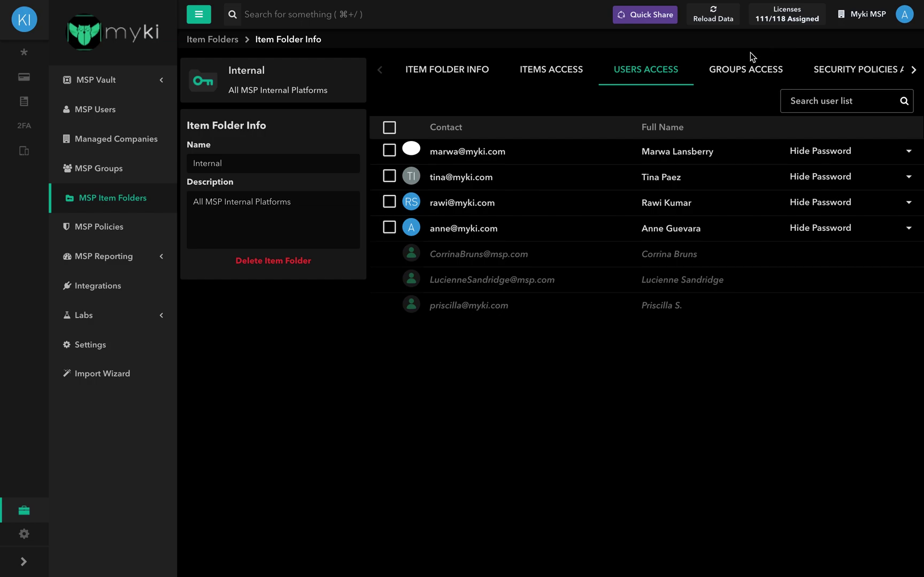
{"action": "left_click", "coordinate": [742, 72]}
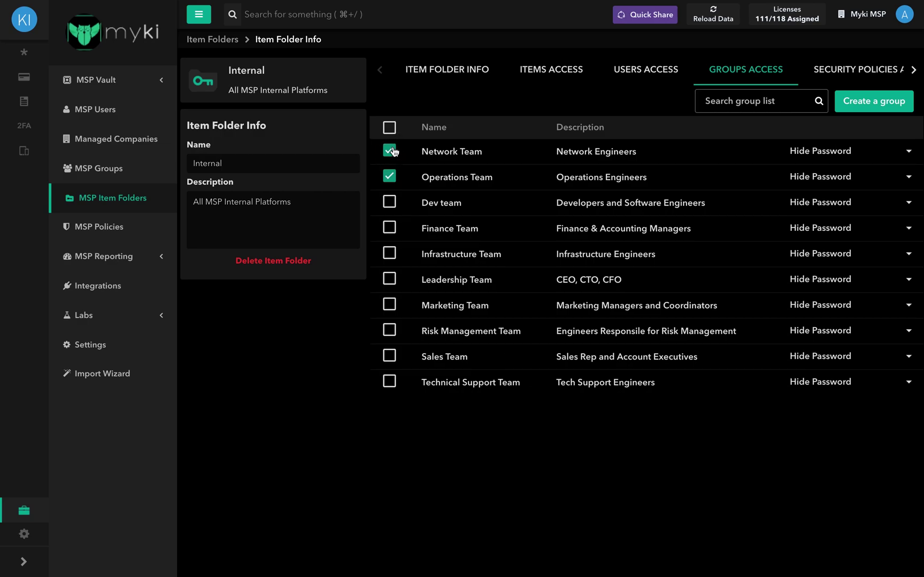
Tick Dev team and Finance Team for folder access, then untick both again
{"action": "left_click", "coordinate": [389, 202]}
{"action": "left_click", "coordinate": [389, 229]}
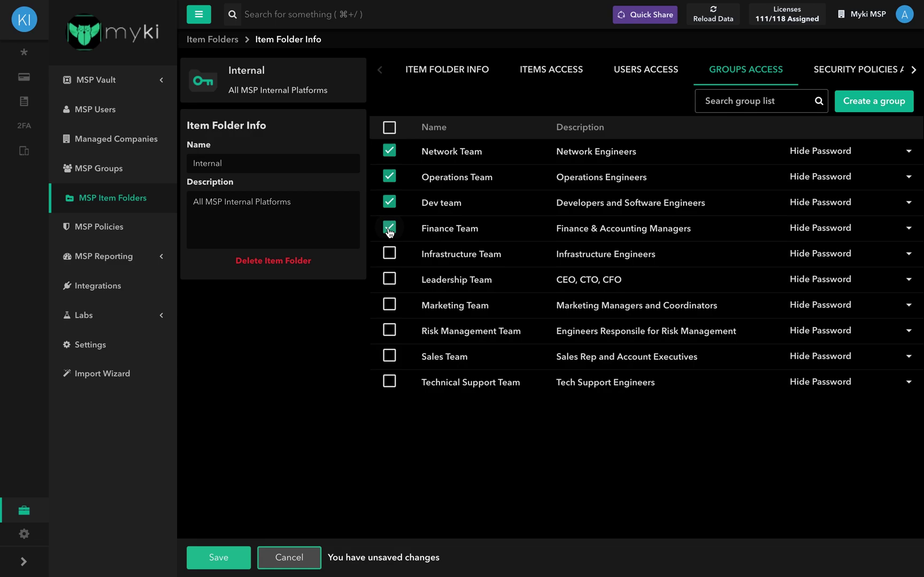
{"action": "left_click", "coordinate": [390, 228]}
{"action": "left_click", "coordinate": [390, 202]}
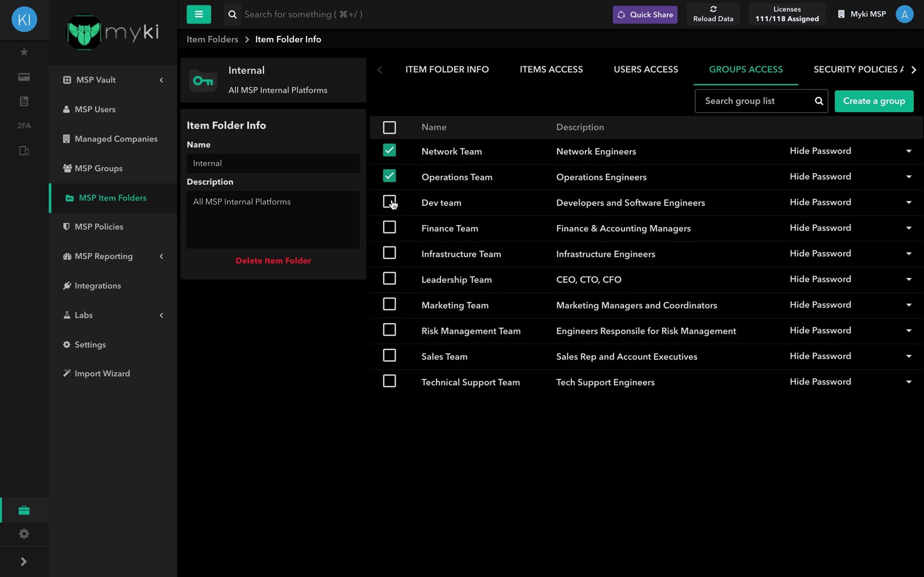
Search the groups for 'finan', clear it, and close the new group form without saving
{"action": "left_click", "coordinate": [735, 105]}
{"action": "type", "text": "finan"}
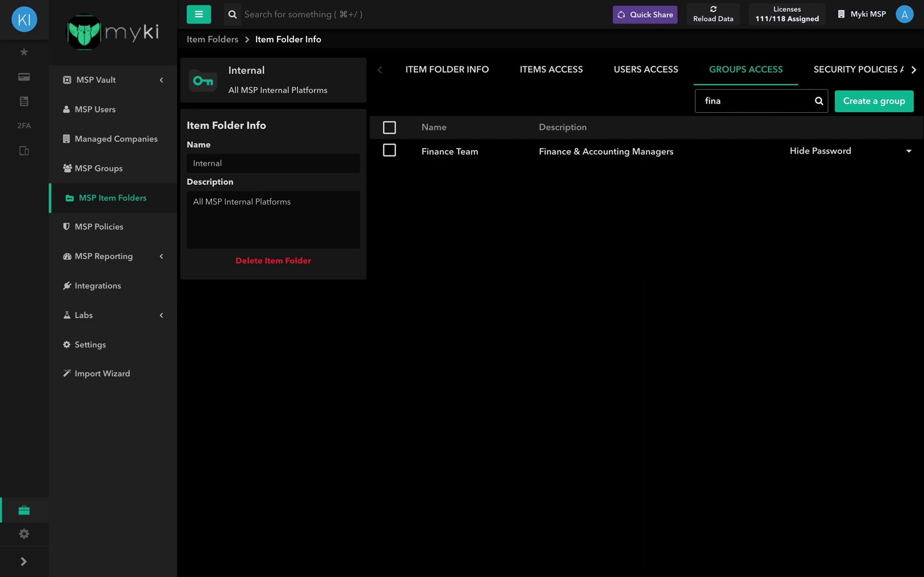
{"action": "key", "text": "BackSpace"}
{"action": "key", "text": "BackSpace"}
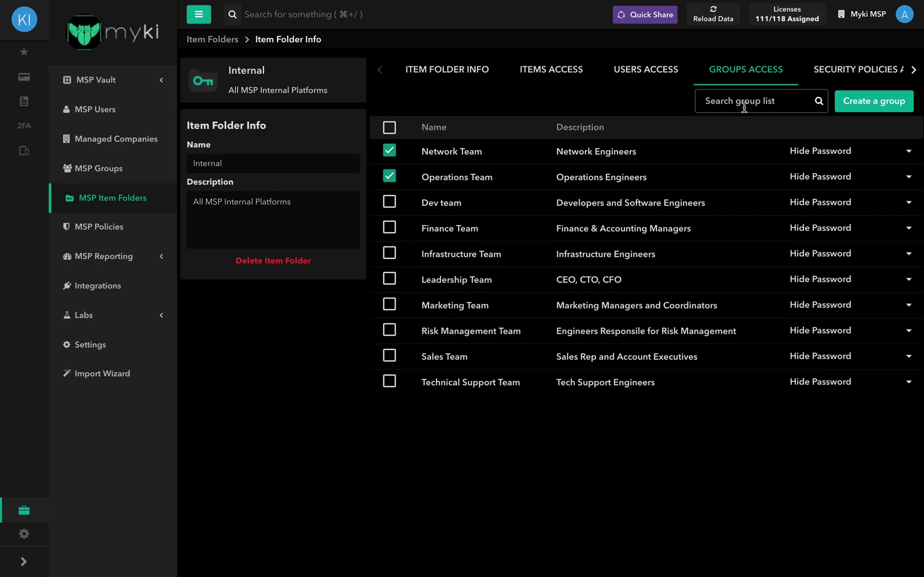
{"action": "left_click", "coordinate": [852, 102]}
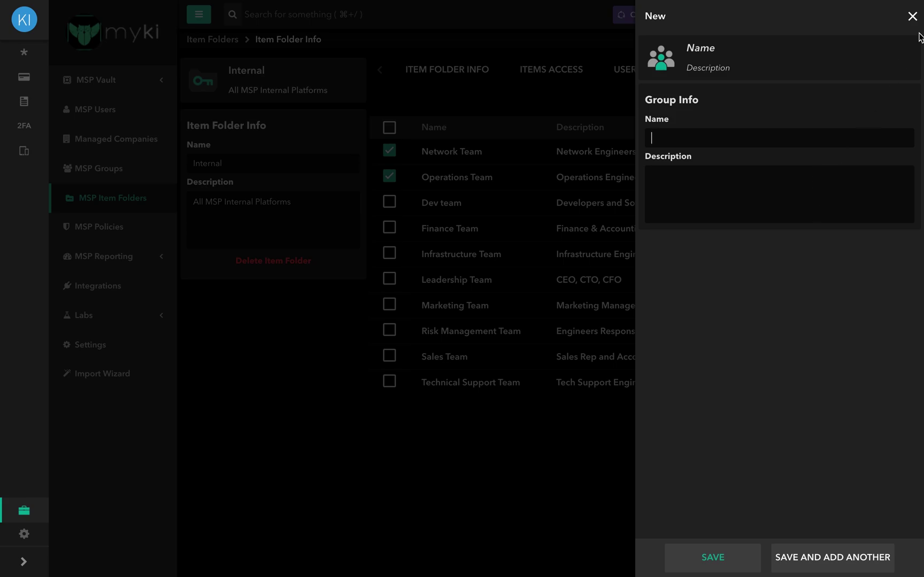
{"action": "left_click", "coordinate": [911, 17]}
{"action": "left_click", "coordinate": [835, 80]}
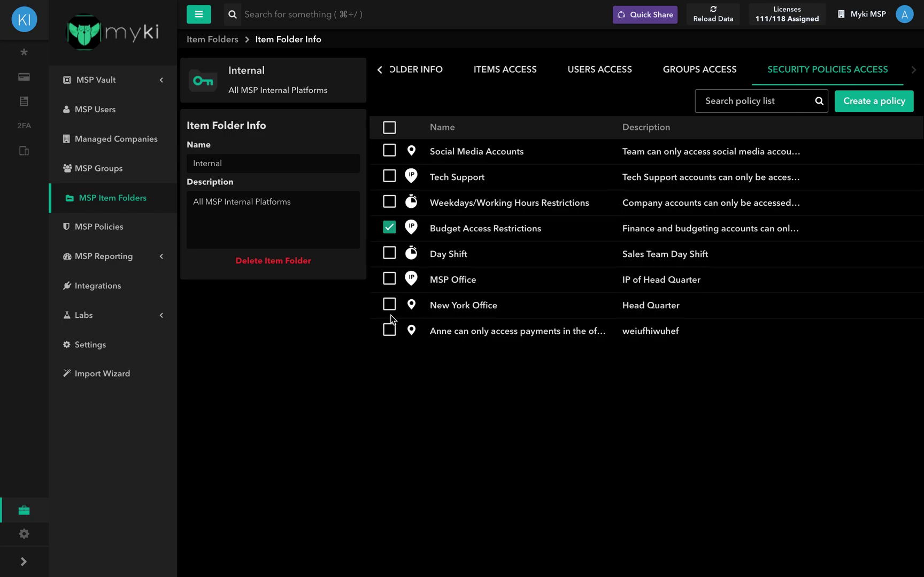
{"action": "left_click", "coordinate": [389, 279]}
{"action": "left_click", "coordinate": [389, 254]}
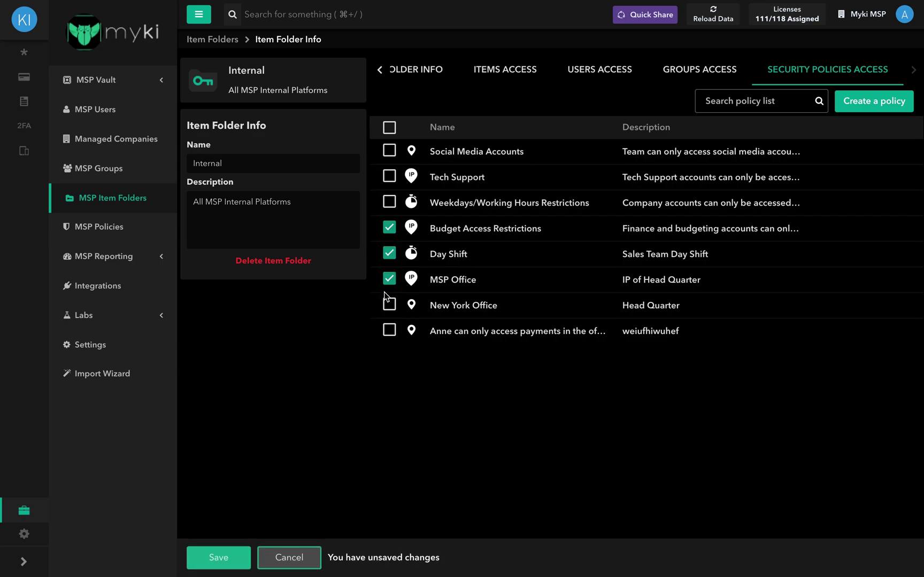
{"action": "left_click", "coordinate": [389, 255]}
{"action": "left_click", "coordinate": [390, 280]}
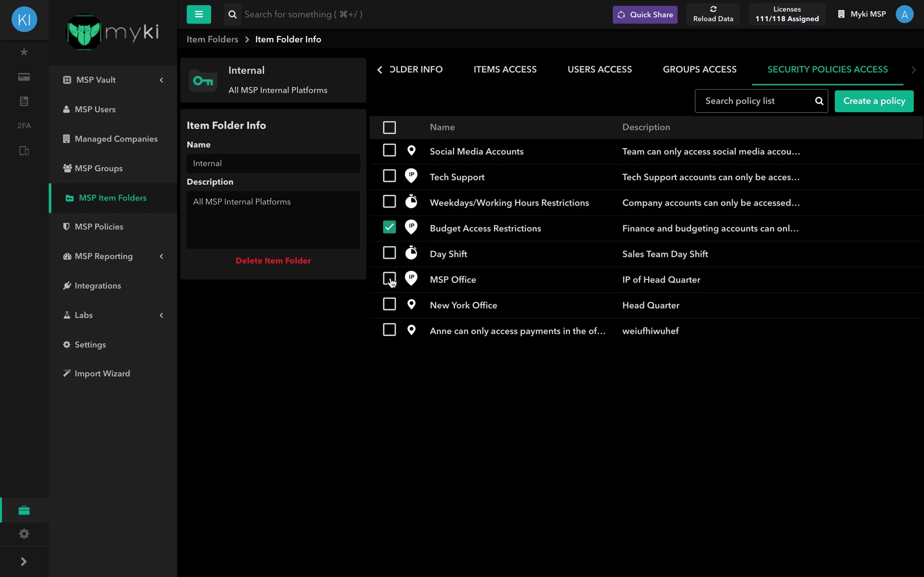
{"action": "left_click", "coordinate": [717, 105]}
{"action": "type", "text": "wee"}
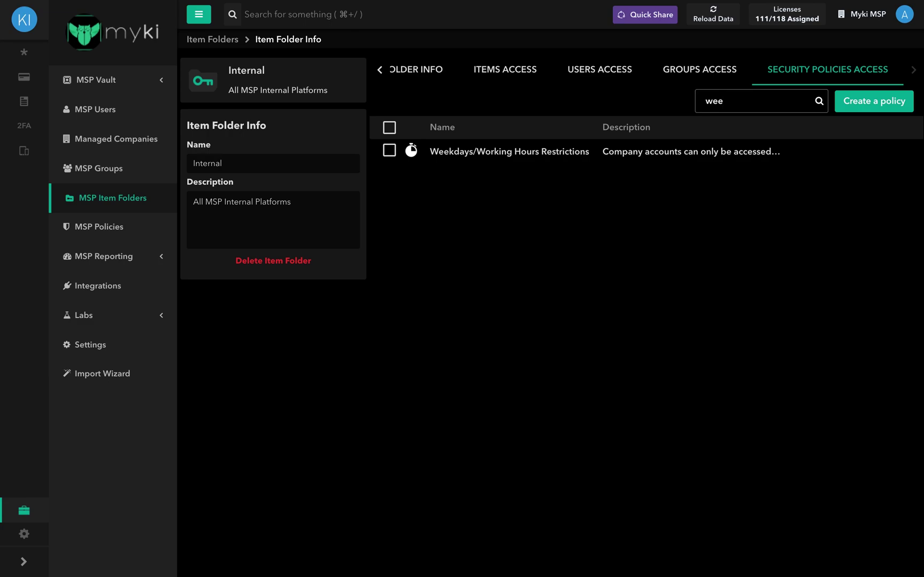
{"action": "key", "text": "BackSpace"}
{"action": "key", "text": "BackSpace"}
{"action": "key", "text": "BackSpace"}
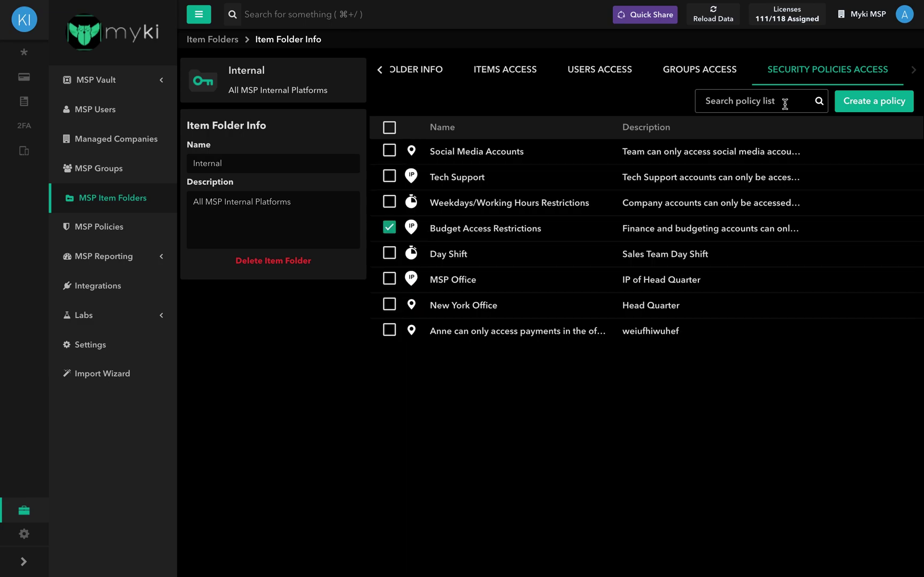
{"action": "left_click", "coordinate": [864, 104]}
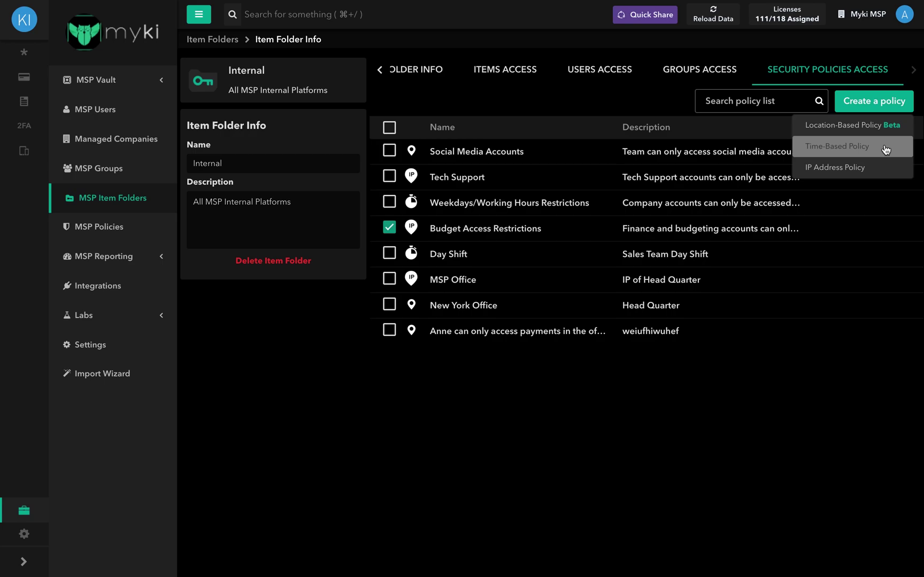
{"action": "left_click", "coordinate": [773, 415]}
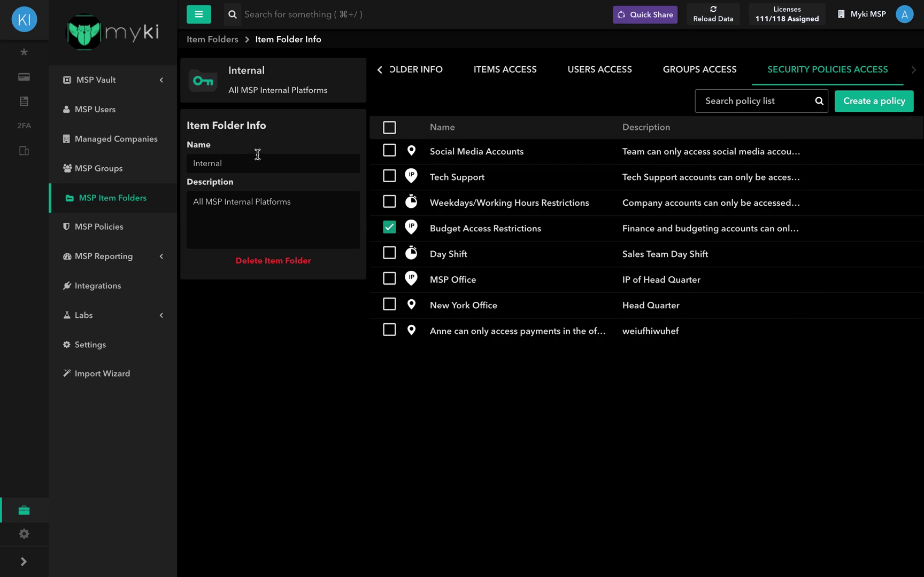
Go back to the Item Folders list via the breadcrumb
{"action": "left_click", "coordinate": [220, 43]}
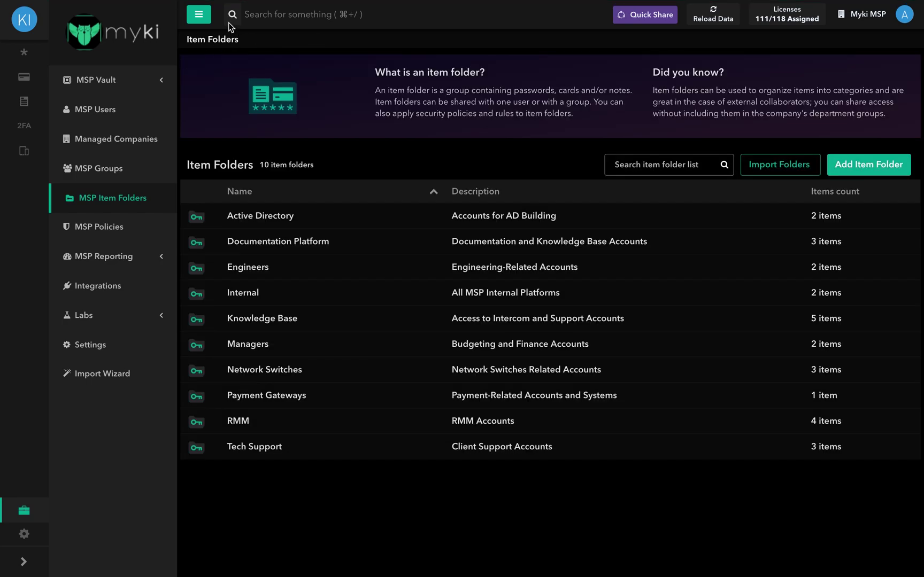